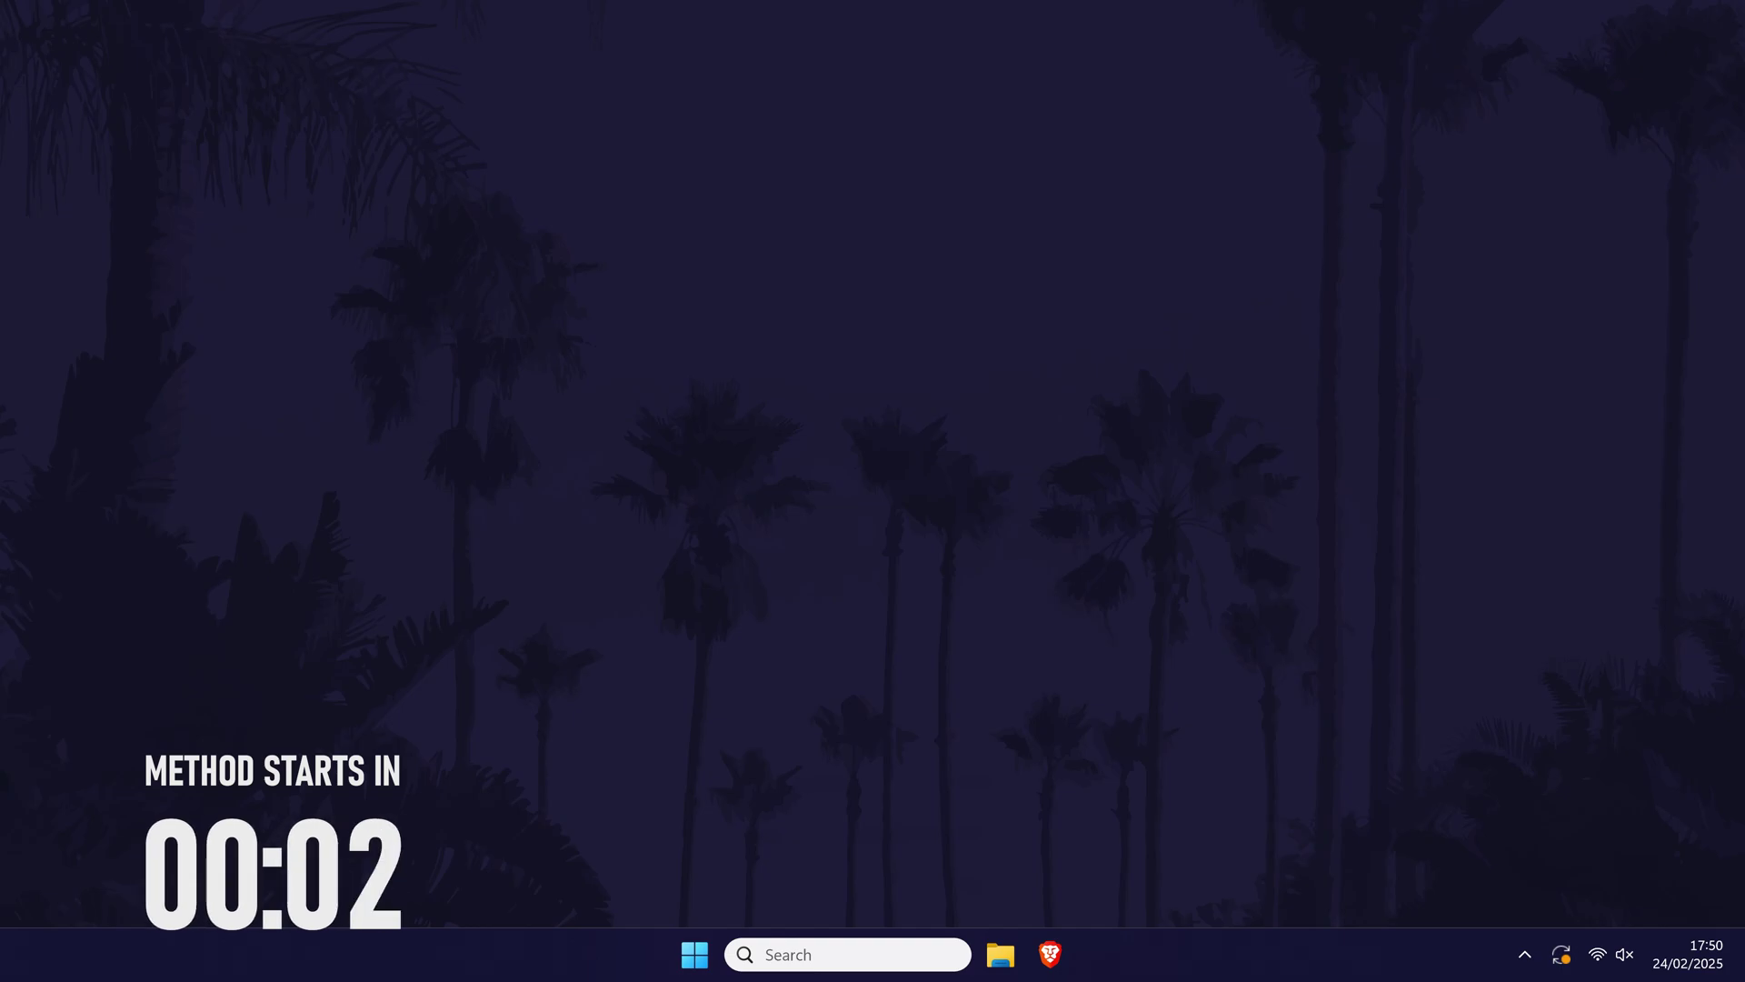
- Search the Start menu for 'nvidia control panel' and launch NVIDIA Control Panel
key("super")
type("nvidia control")
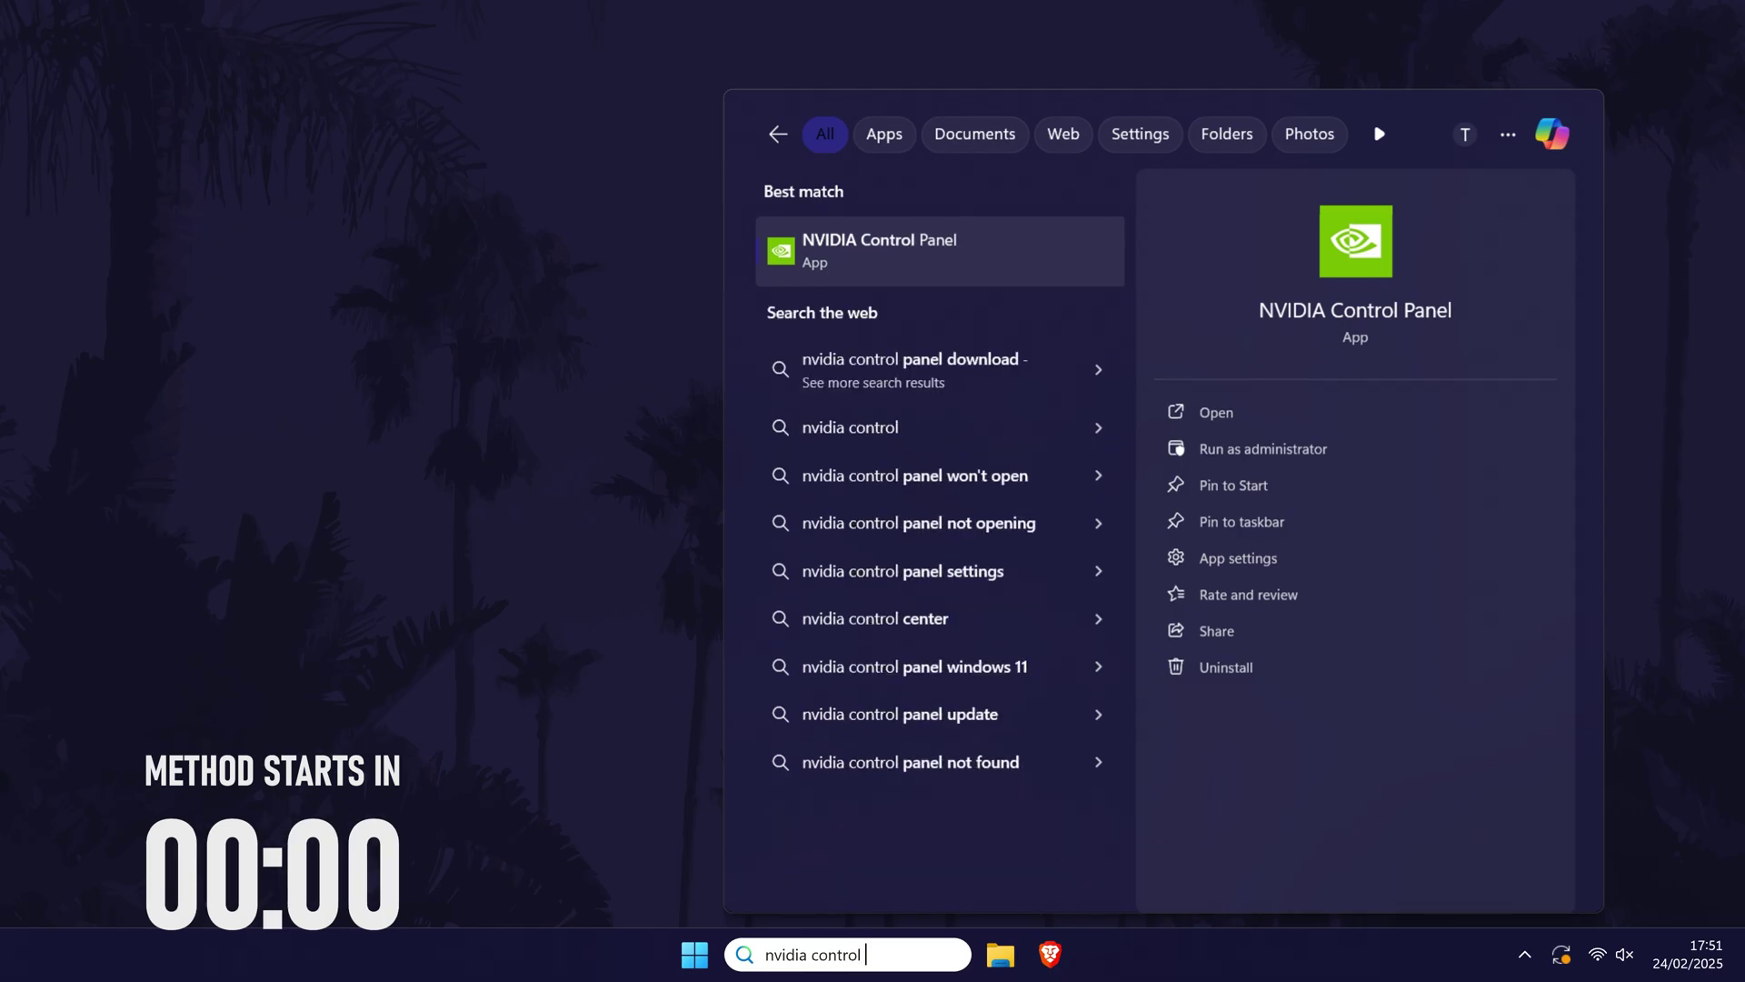
type(" panel")
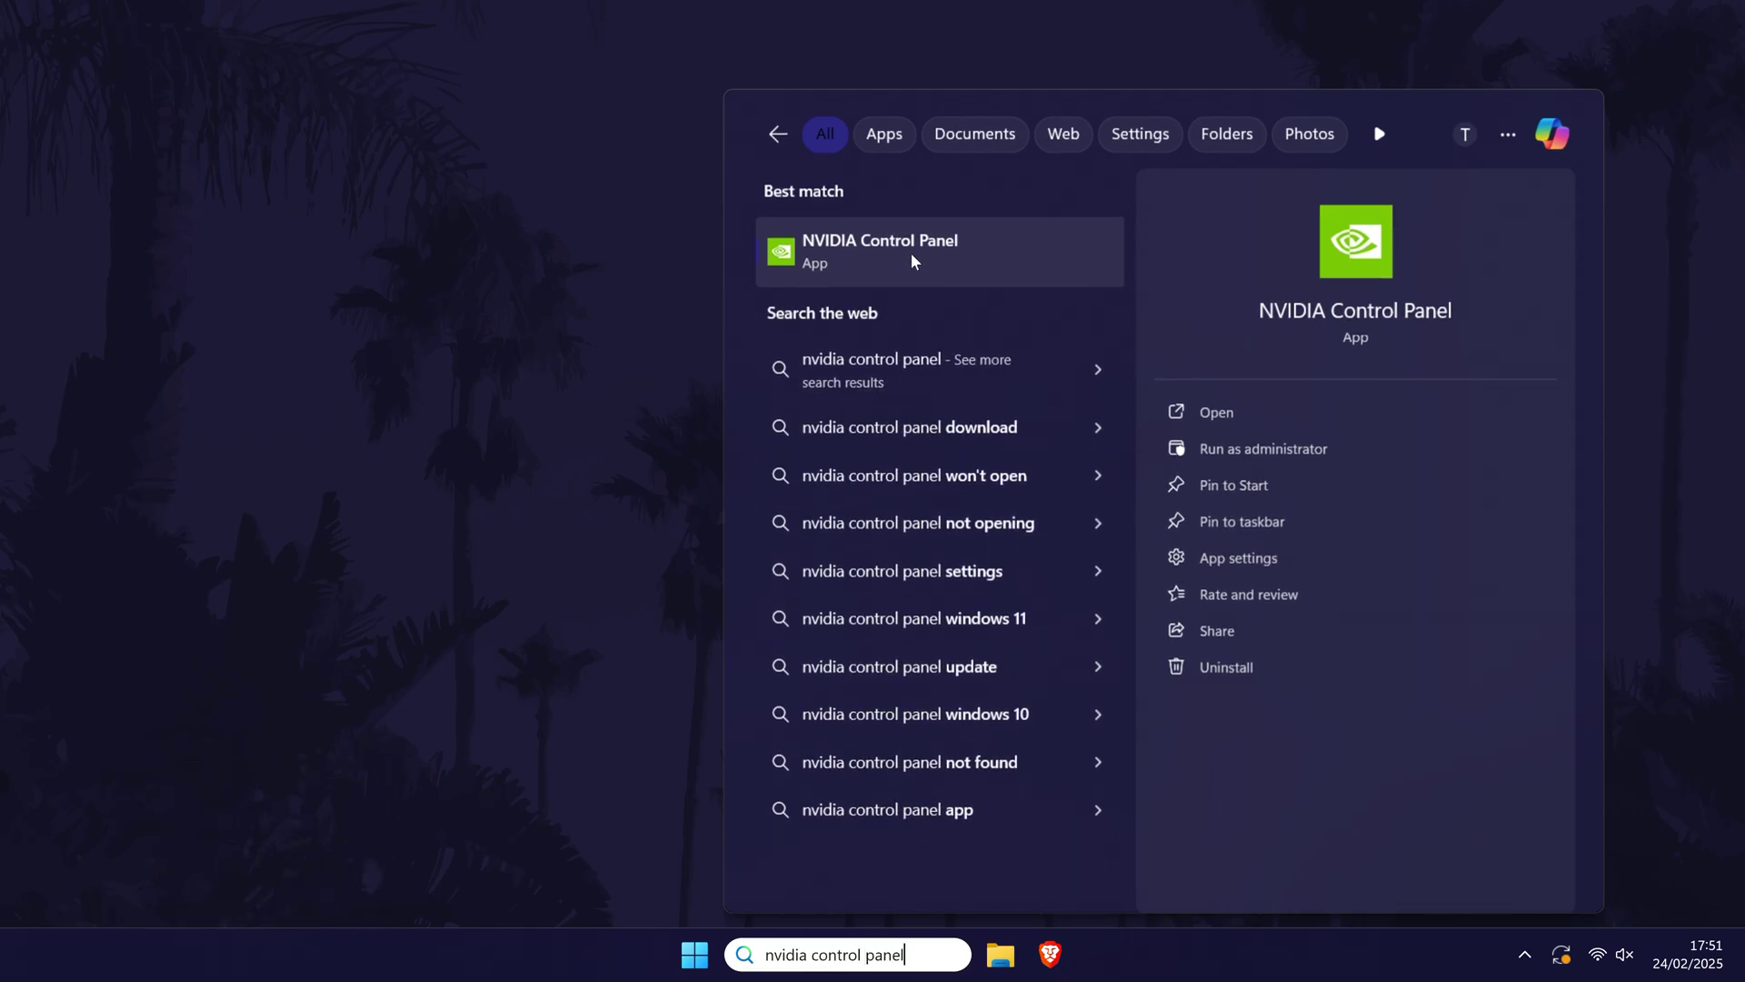
left_click(903, 247)
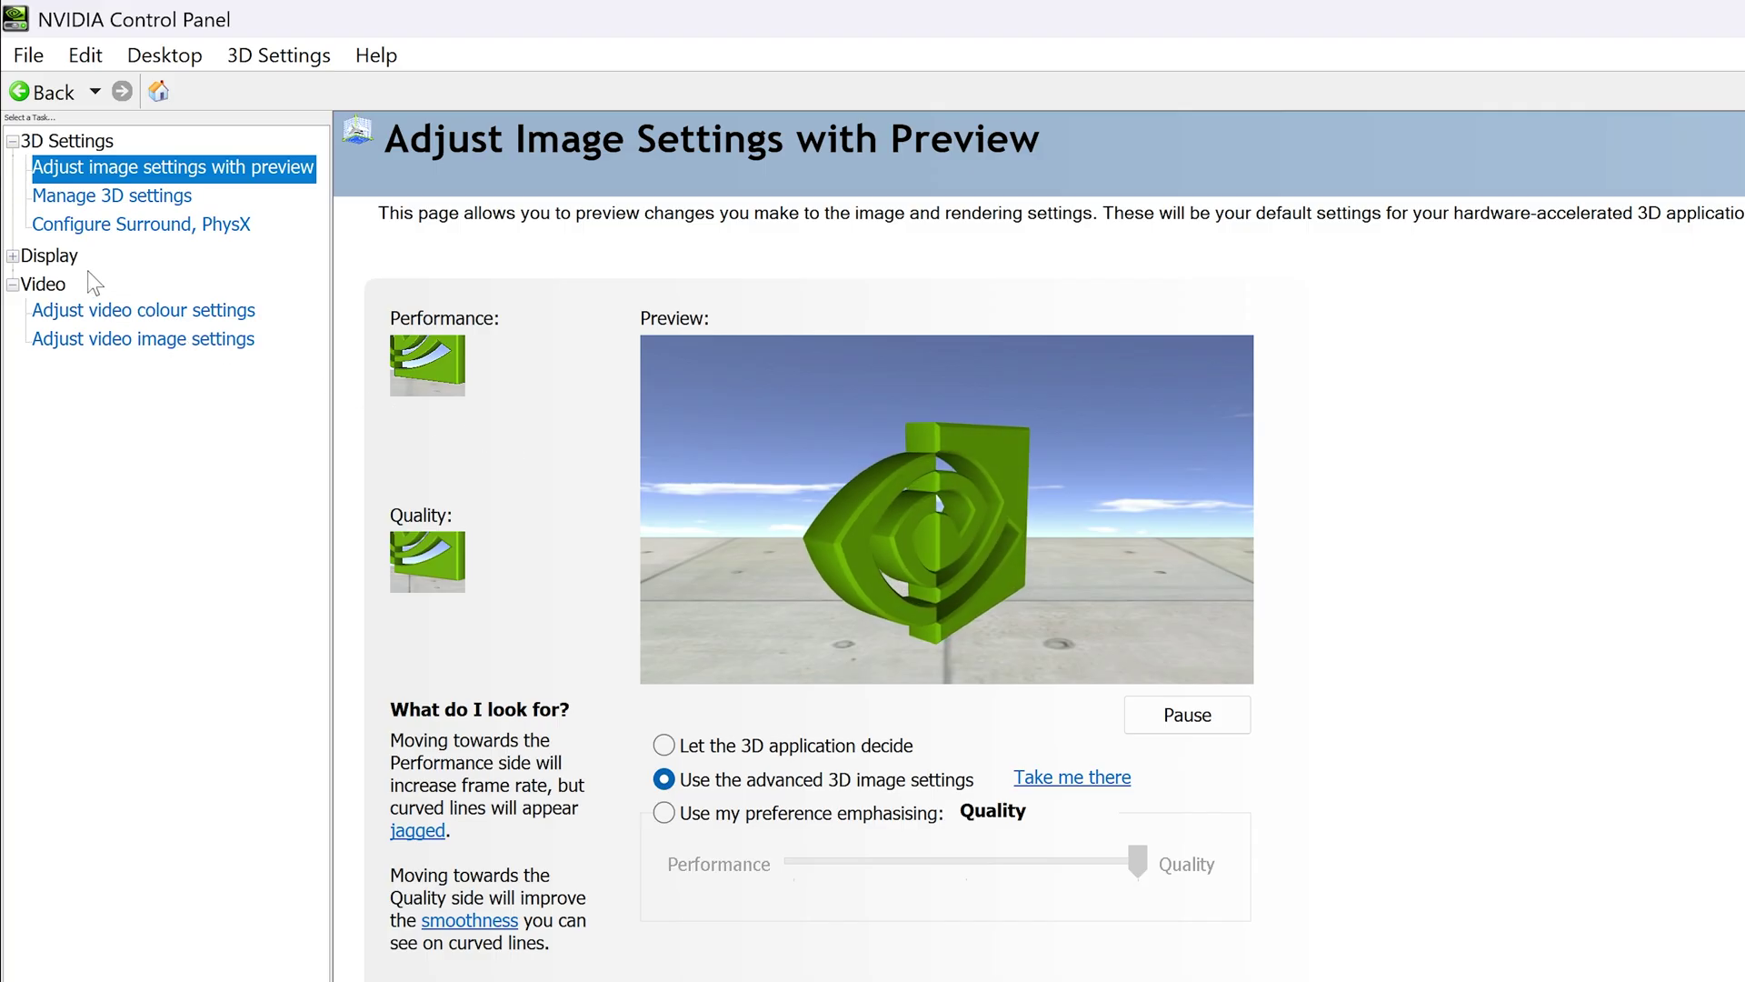
- Select and expand the Display category in the left task tree
left_click(41, 256)
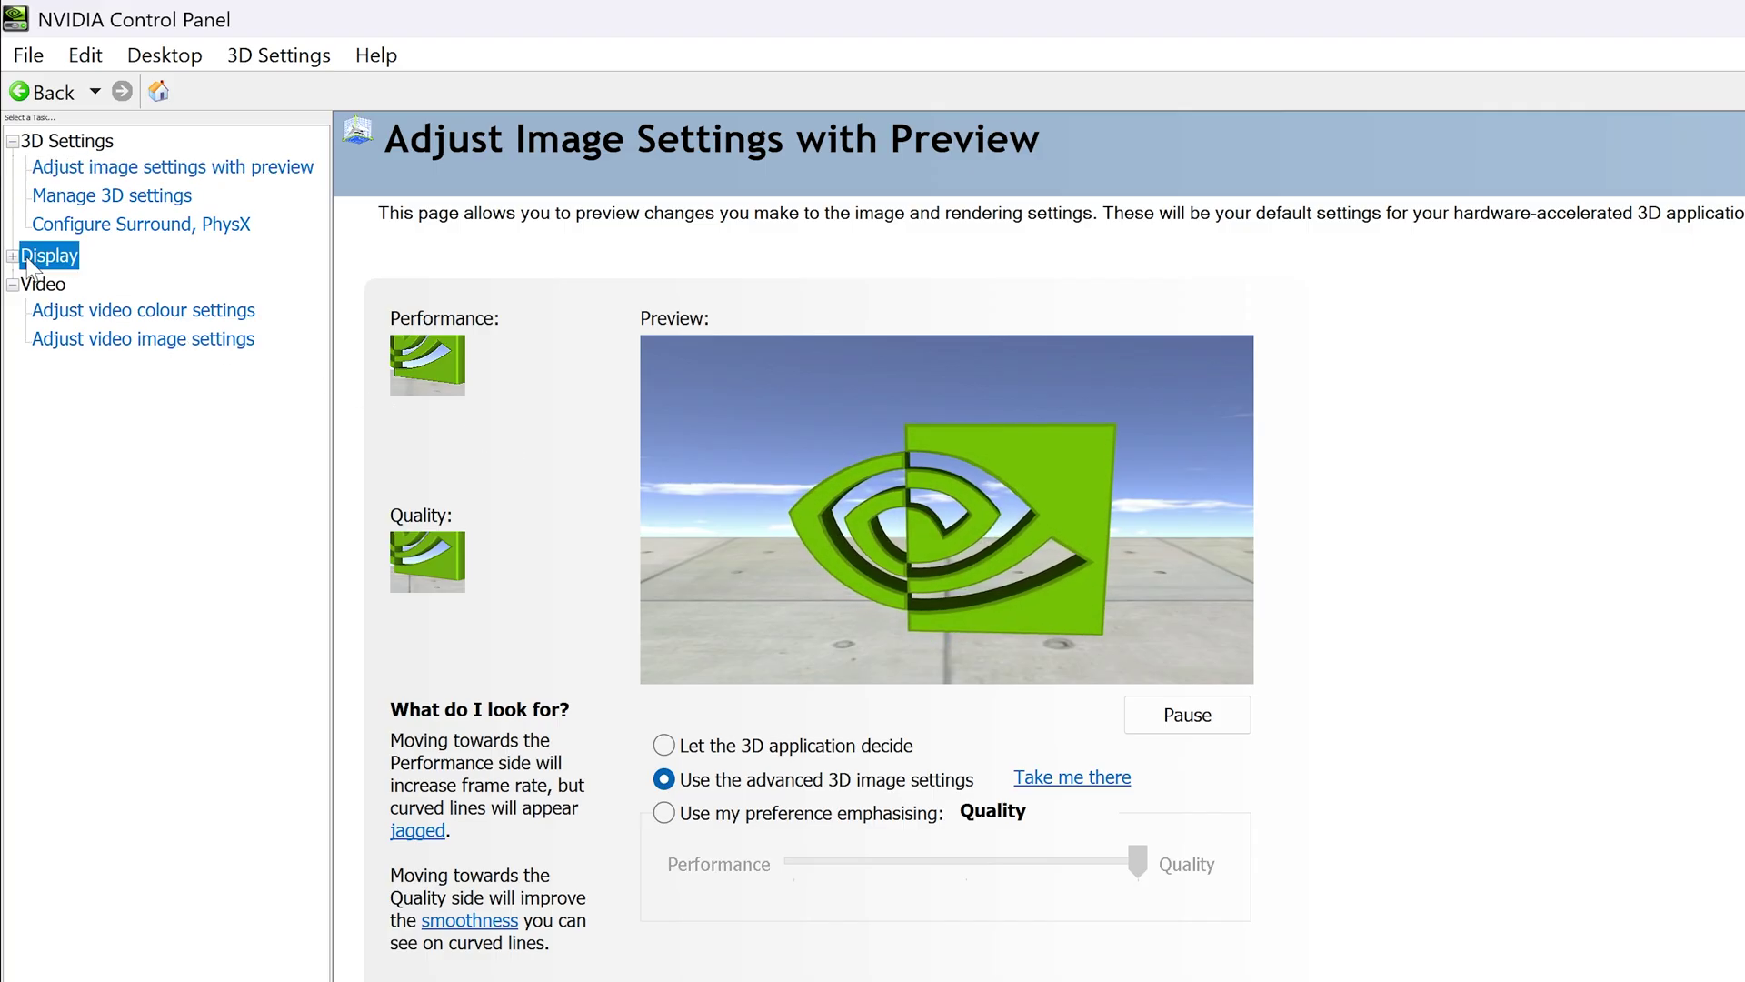
left_click(13, 257)
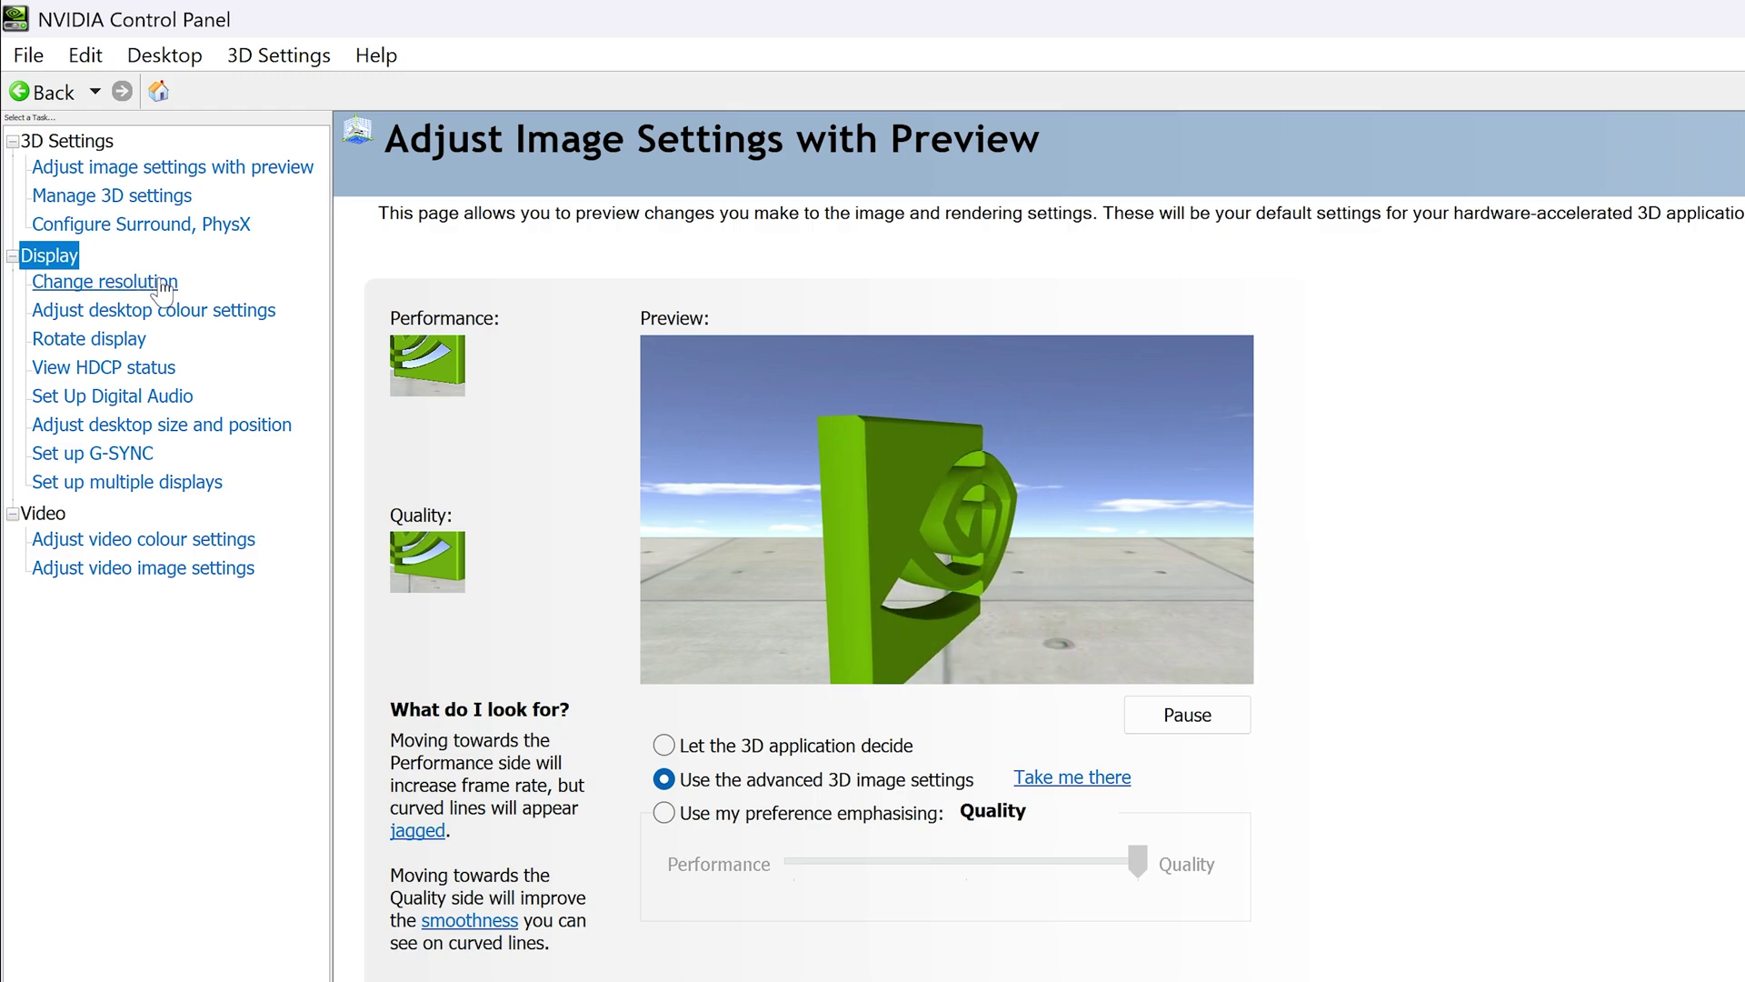
- On the Change Resolution page, apply a 121Hz refresh rate and confirm keeping it
left_click(106, 281)
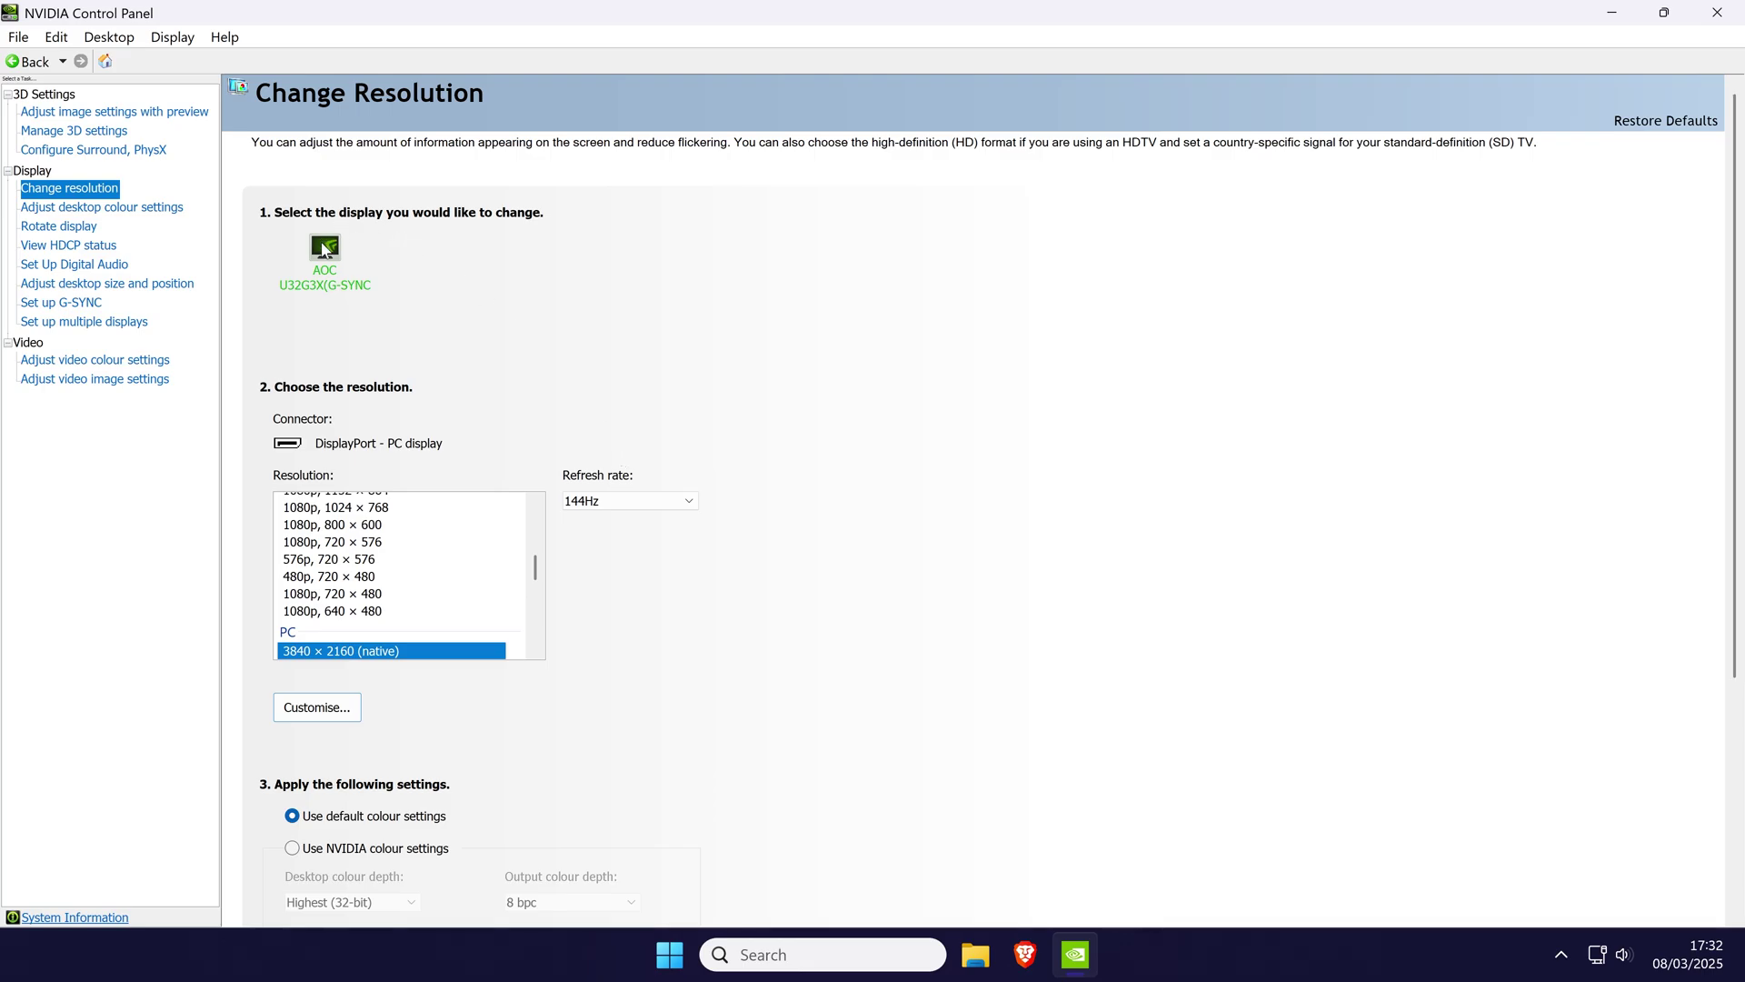
left_click(641, 500)
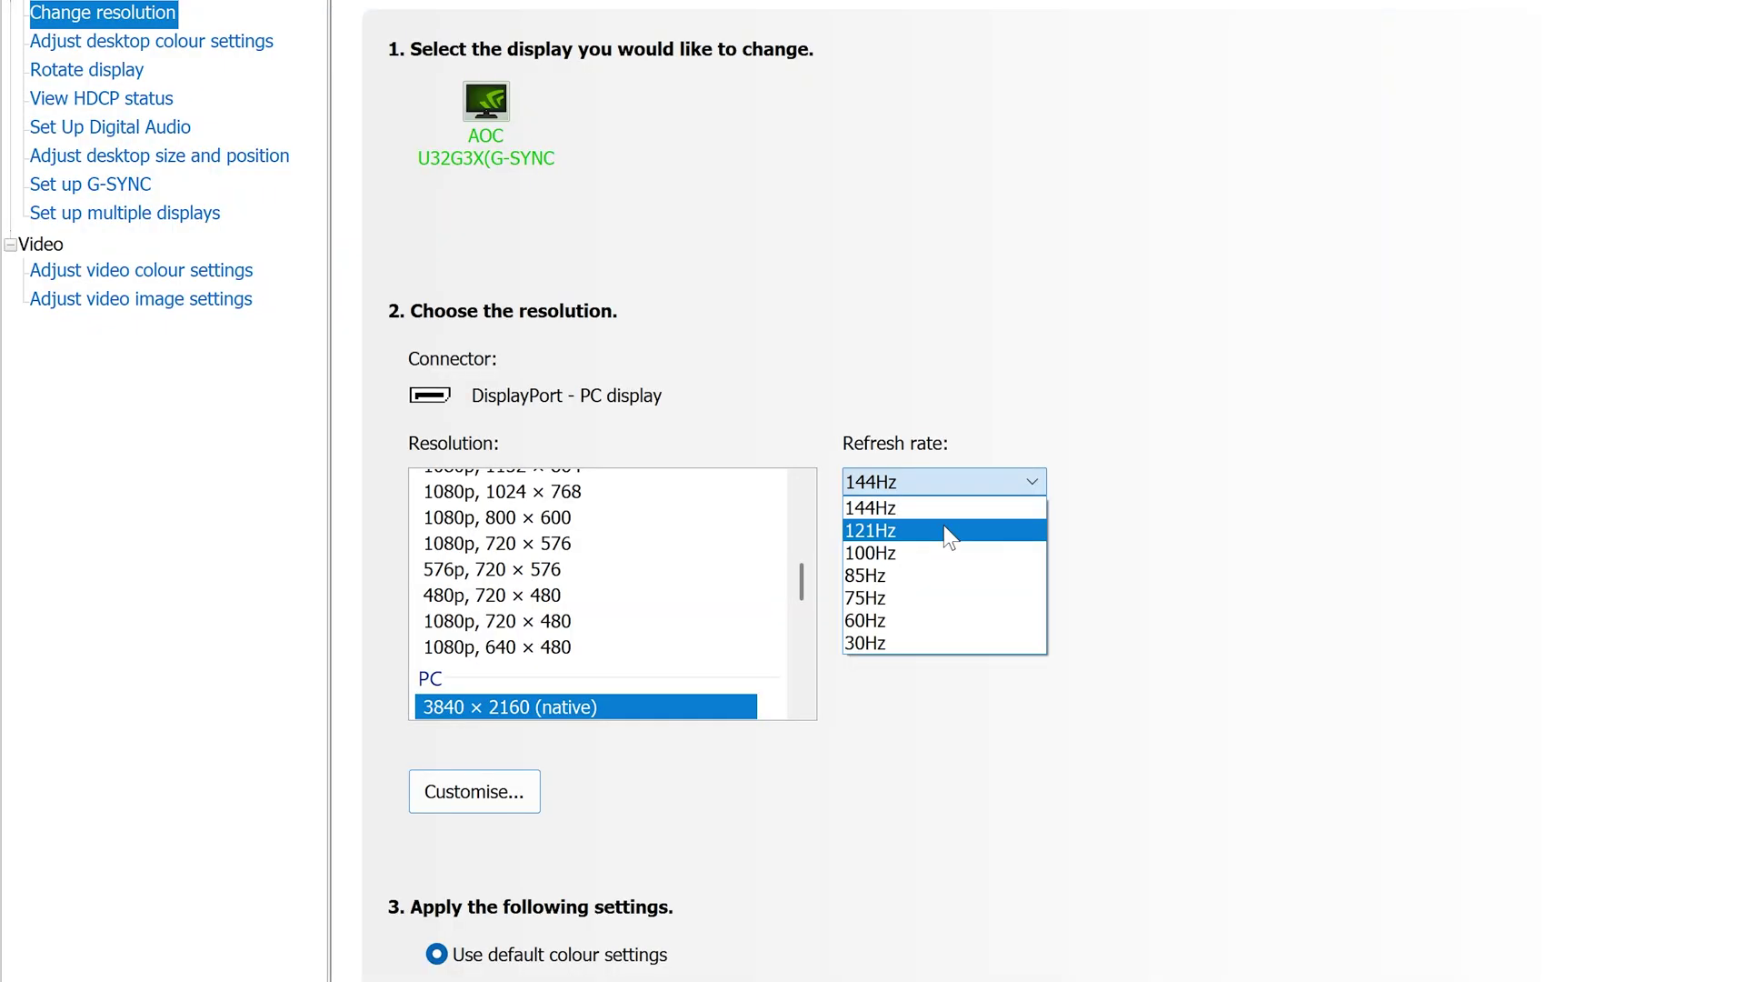
left_click(947, 533)
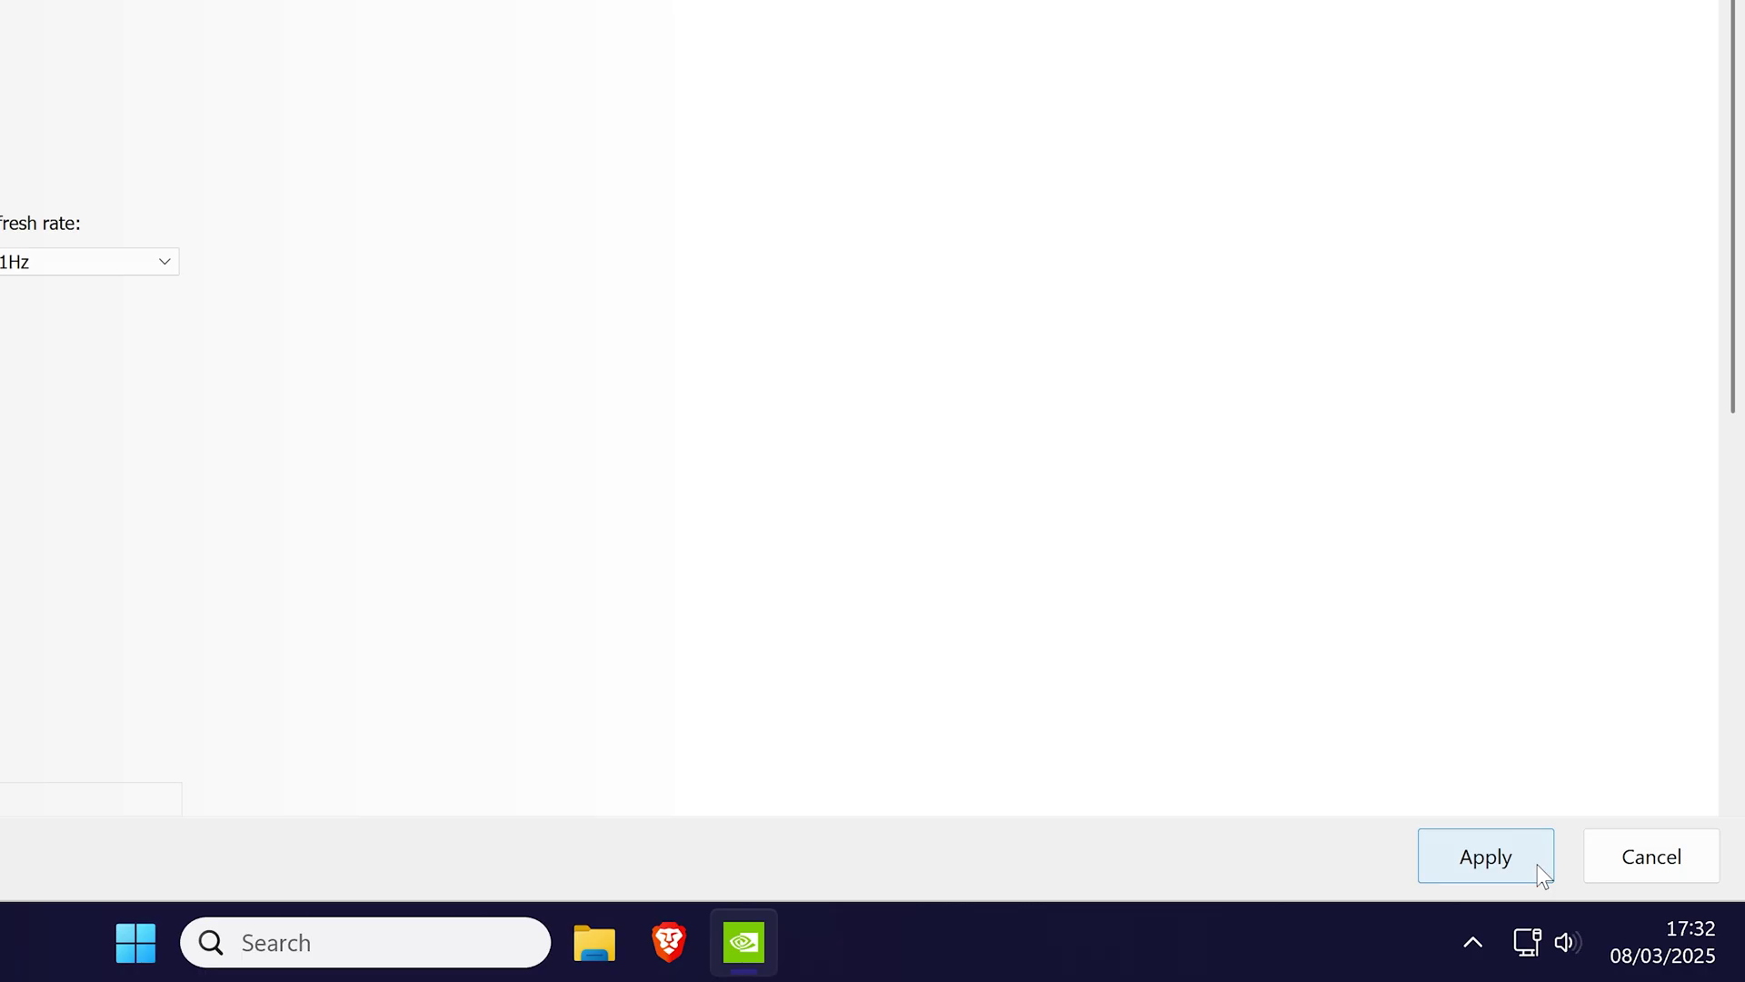
left_click(1536, 865)
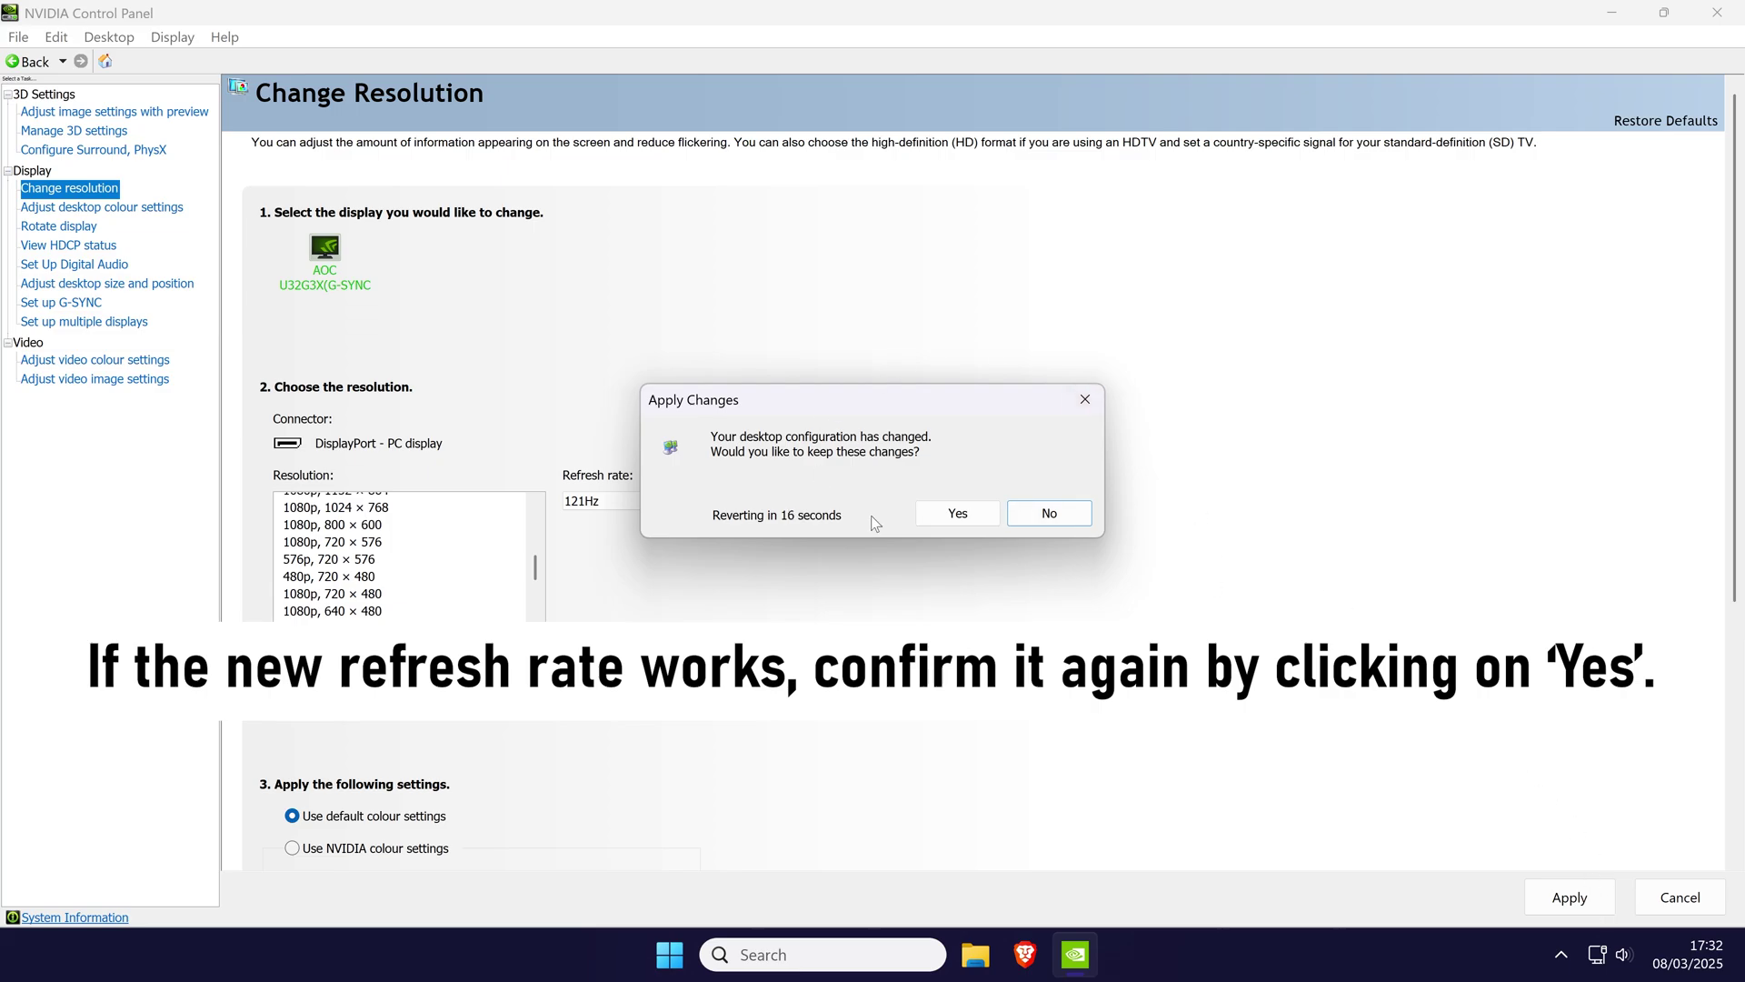
left_click(959, 512)
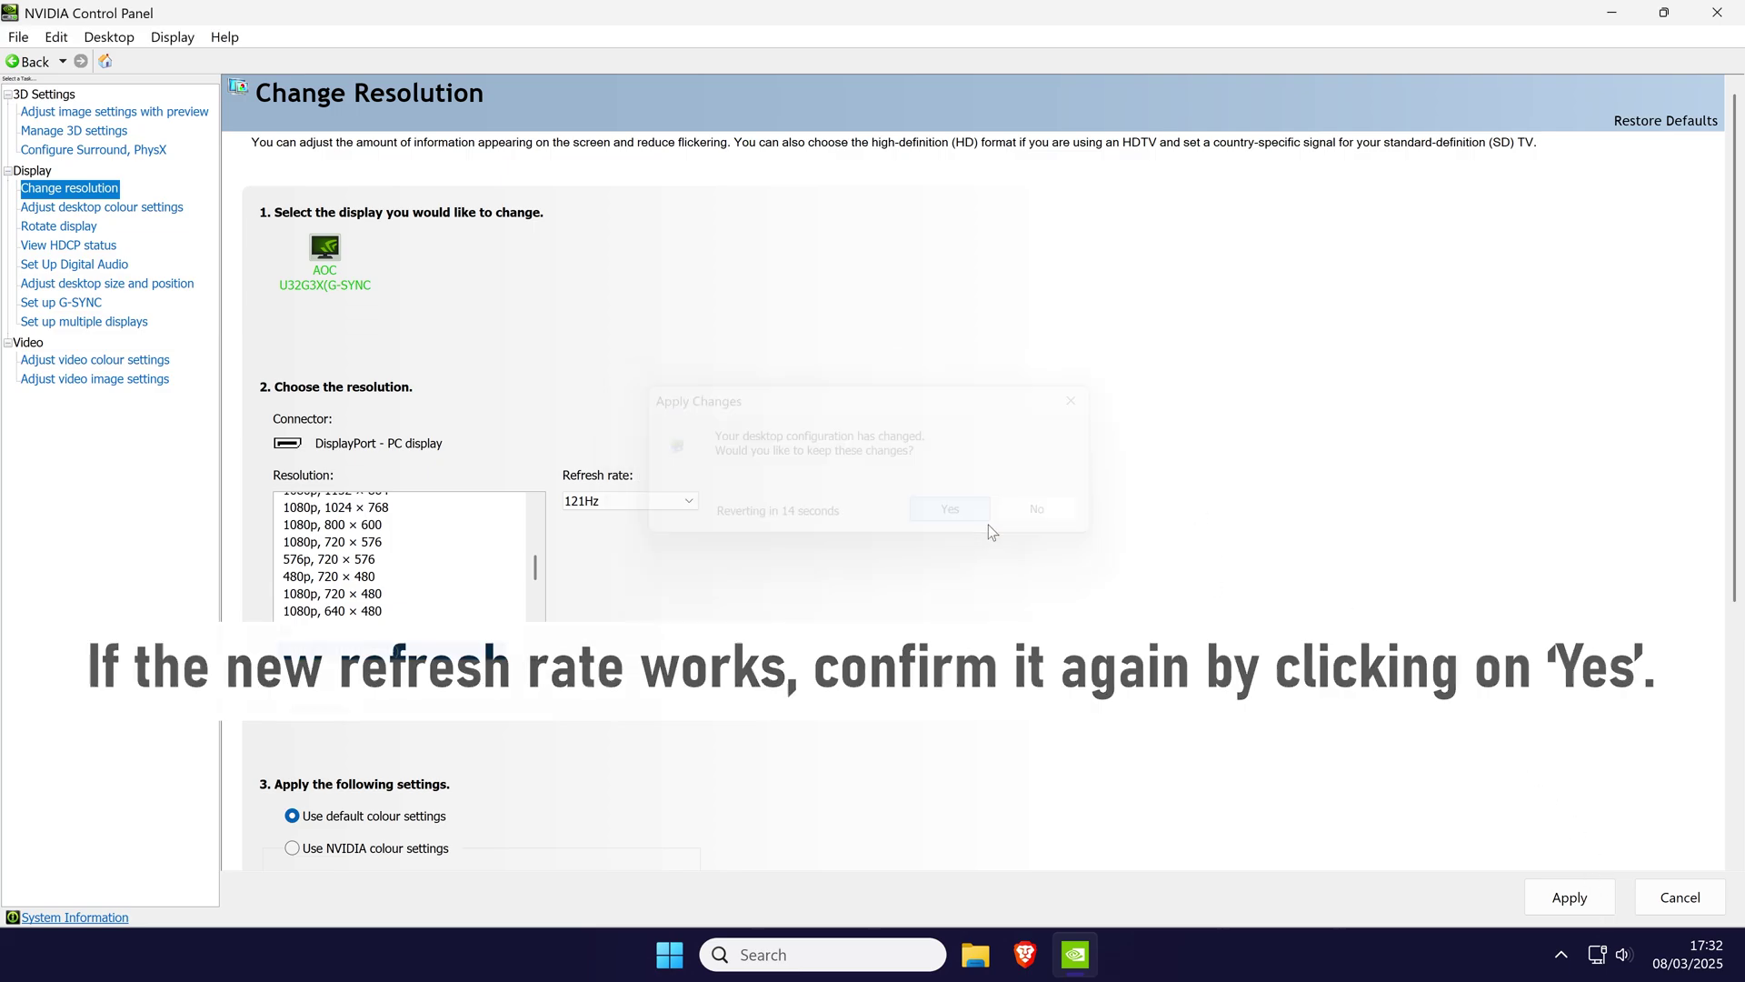